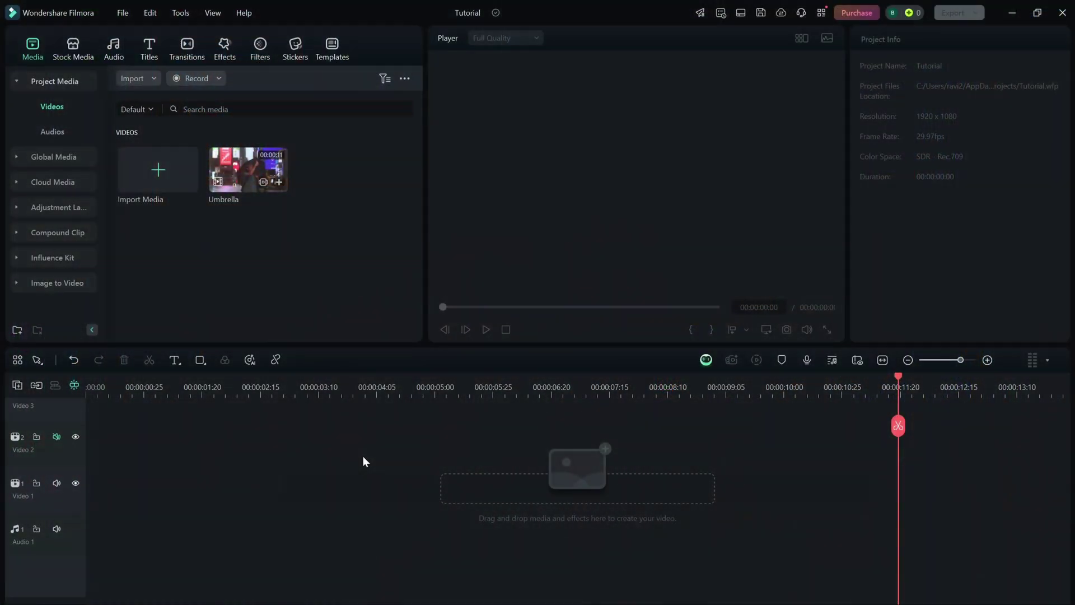
- Drag the Umbrella clip from Project Media onto the Video 1 track
left_click_drag(252, 180, 86, 496)
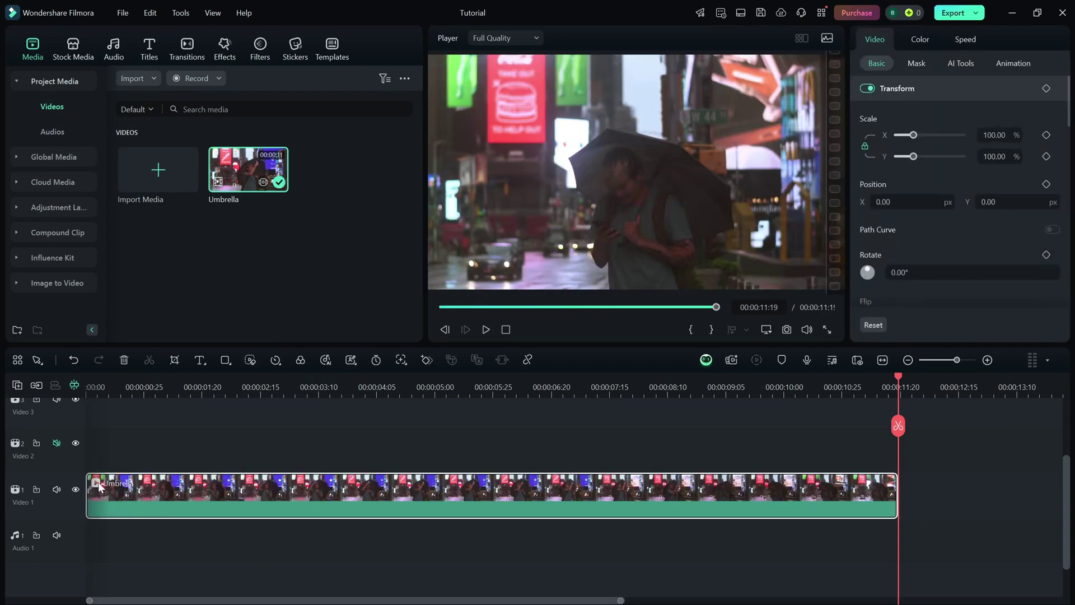
- Search the Effects library for 'rain' to list Rainy Day, Raining 1 and Raining 2
left_click(220, 51)
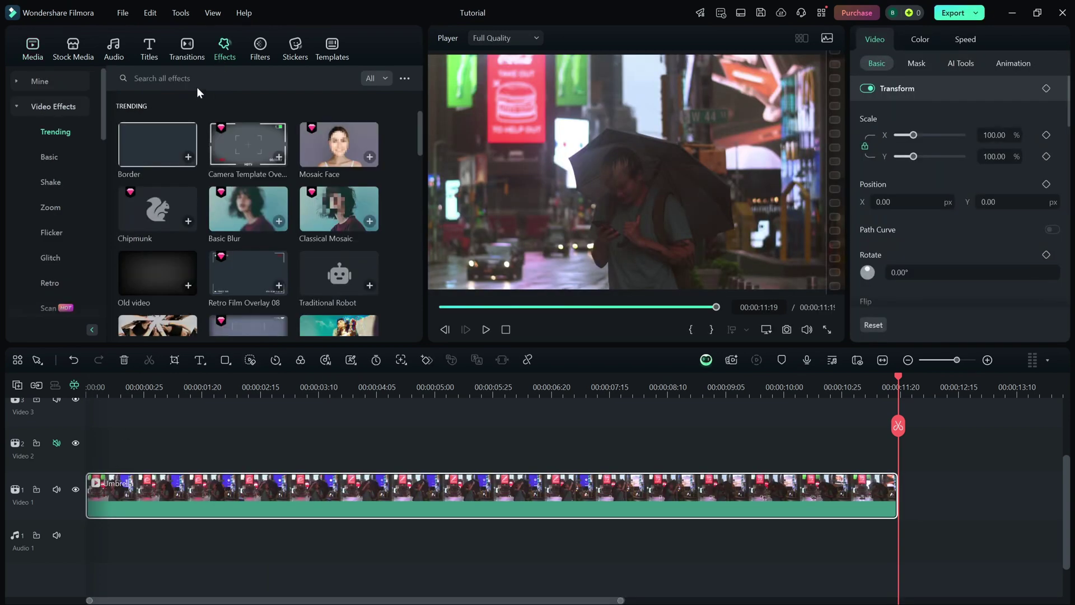
left_click(196, 78)
type("rain")
key("Return")
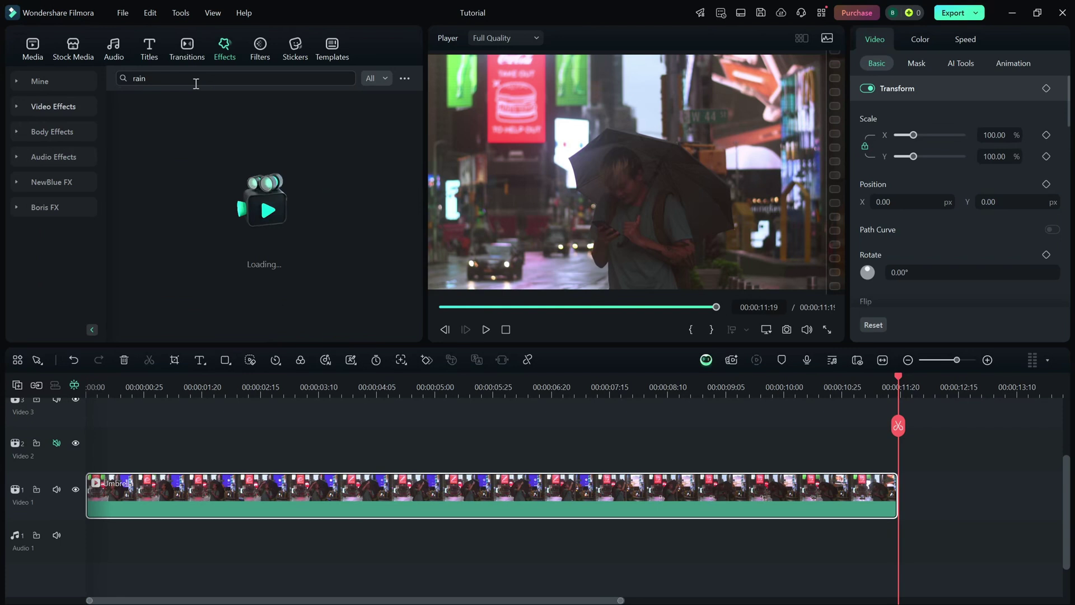
mouse_move(157, 188)
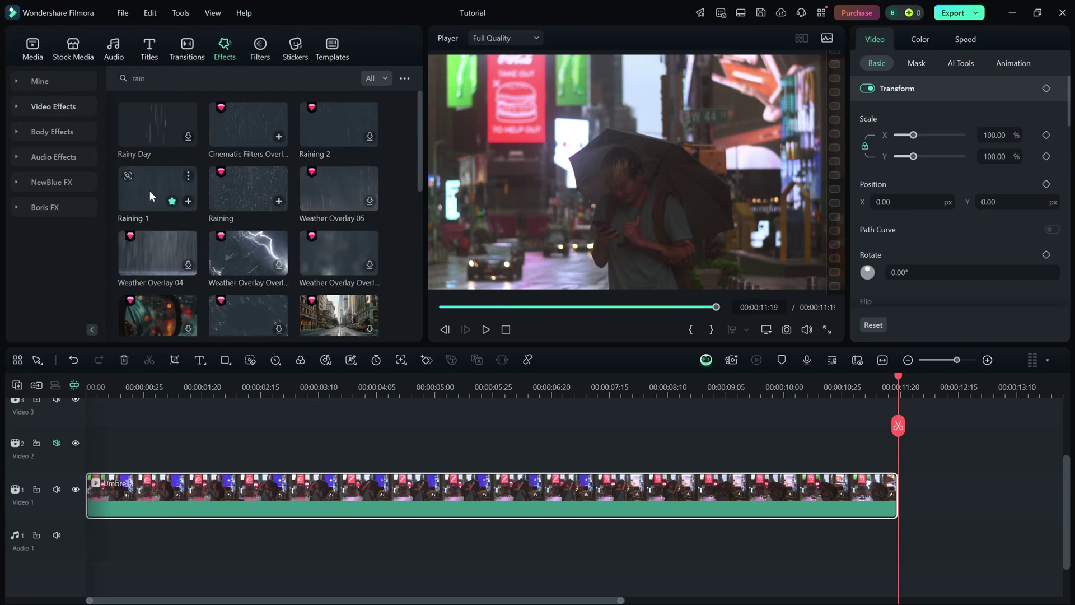
- Apply Raining 1 to the Umbrella clip and play it from the start to preview the rain
left_click_drag(148, 186, 136, 498)
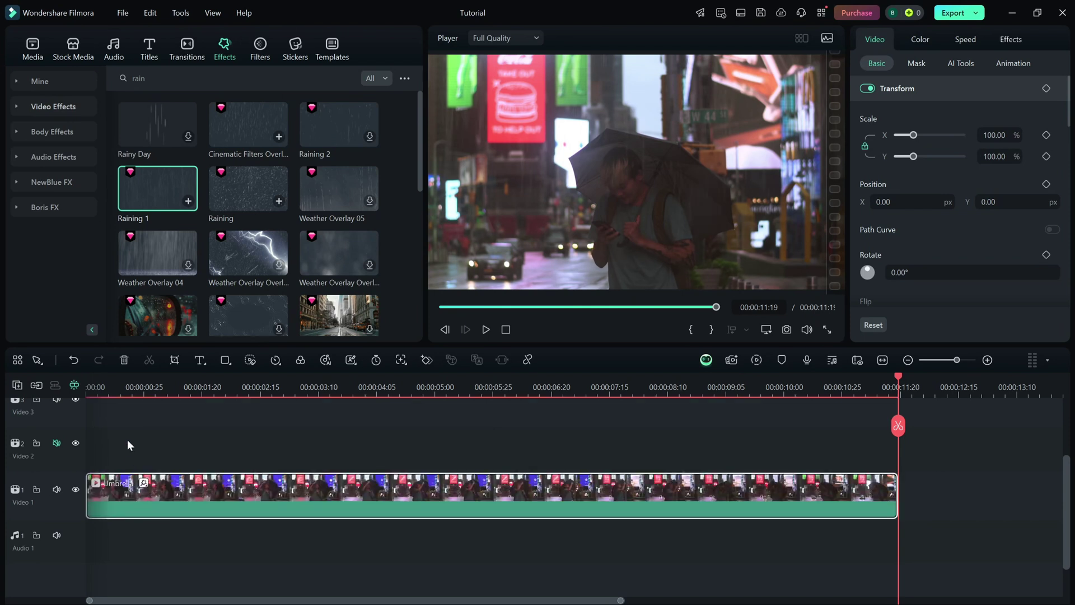
left_click(128, 383)
key("space")
- Open Raining 1's effect settings and lower its opacity to 95%, previewing playback
left_click(1011, 39)
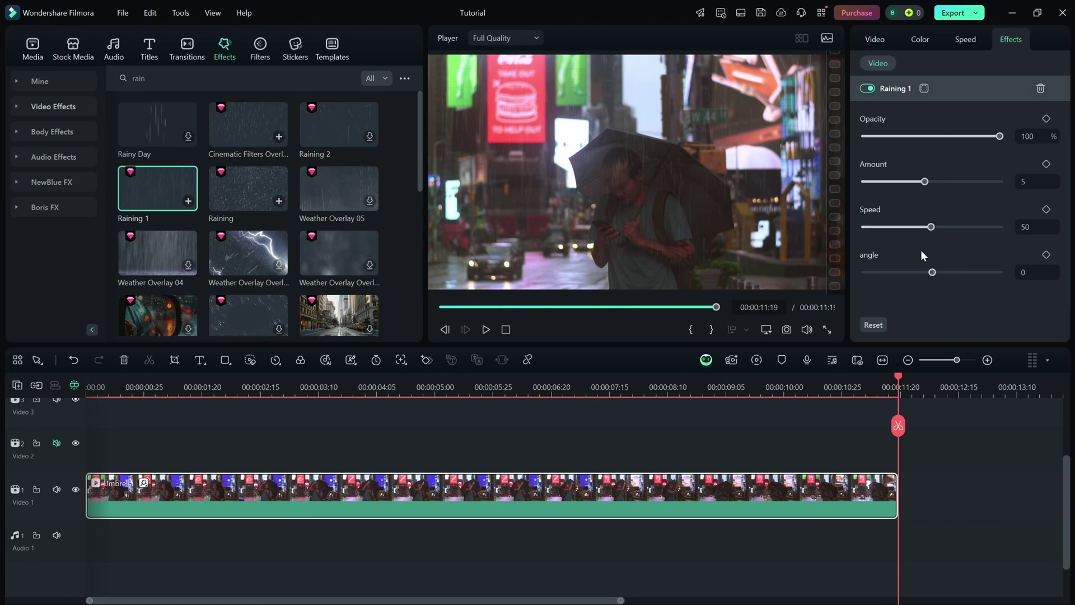
key("space")
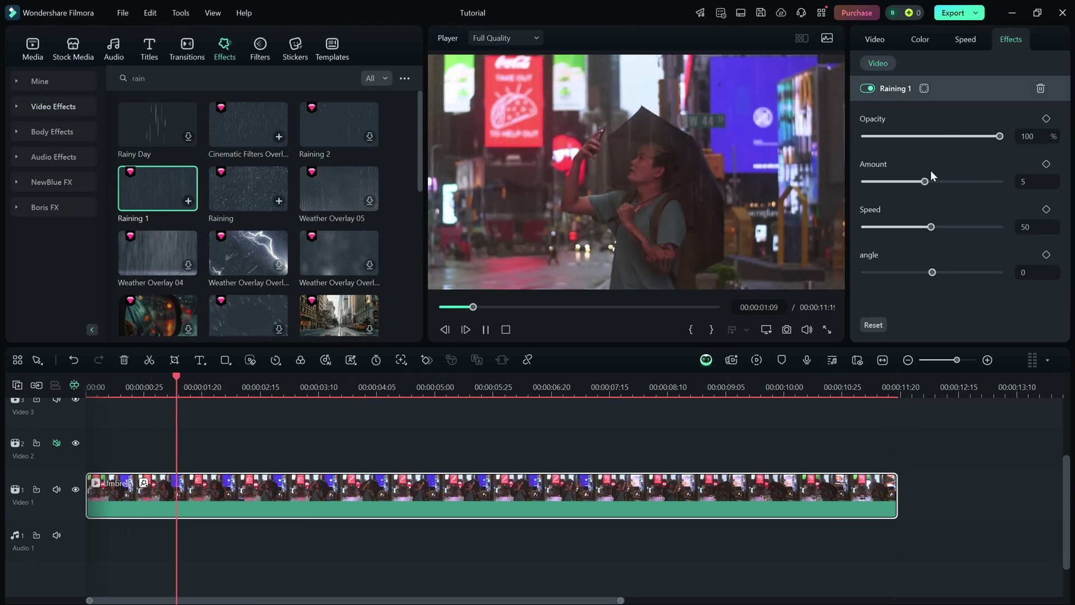
key("space")
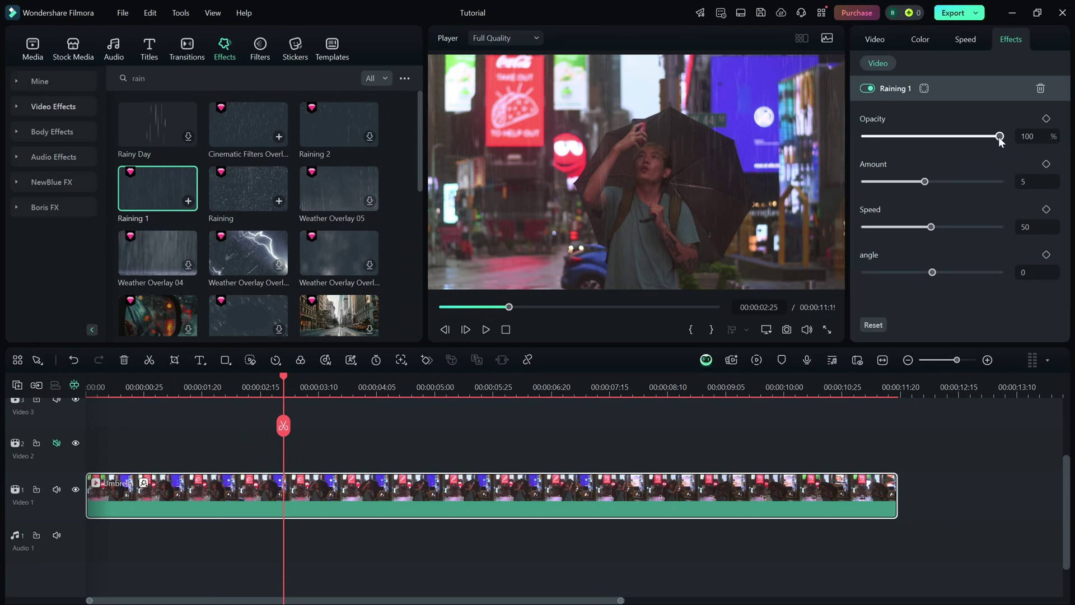
mouse_move(999, 136)
left_mouse_down()
mouse_move(951, 136)
mouse_move(992, 139)
left_mouse_up()
key("space")
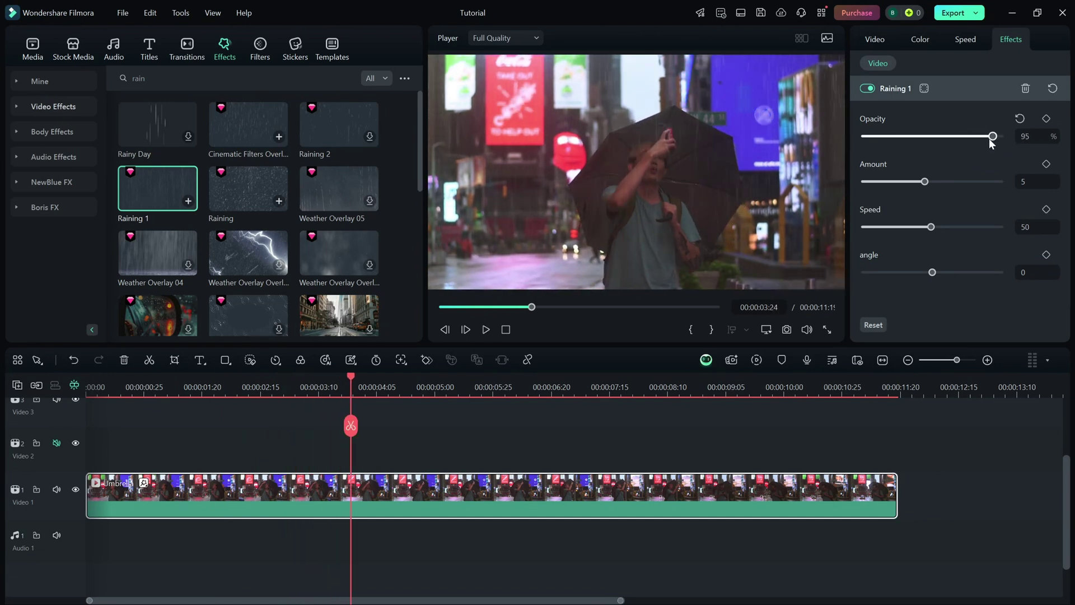
- Raise the rain amount to 9, speed to 65, and tilt the angle to 13
left_click_drag(925, 181, 985, 182)
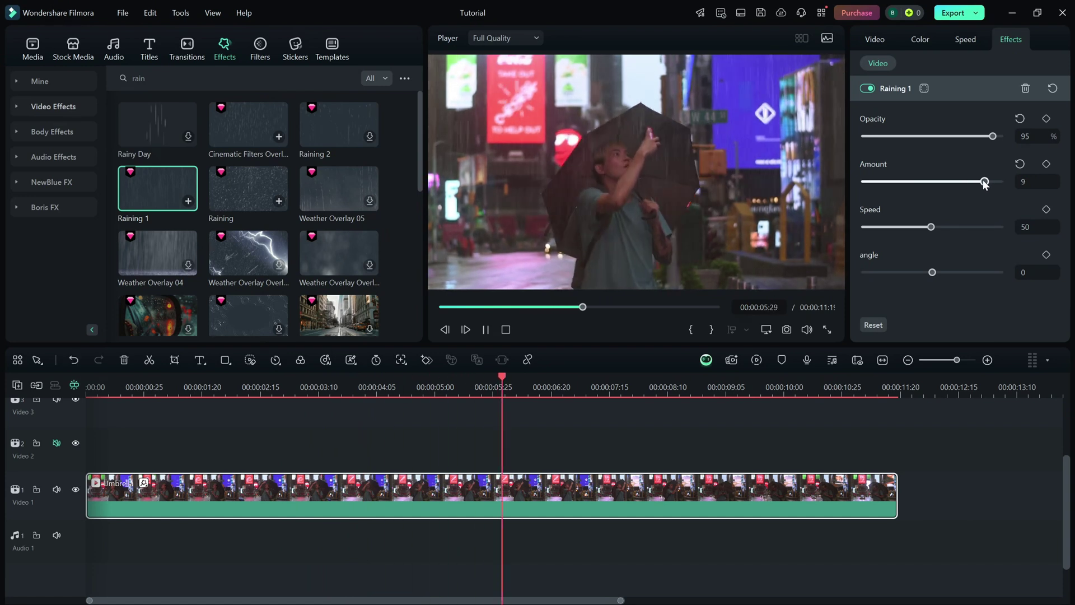
key("space")
left_click_drag(931, 227, 951, 227)
key("space")
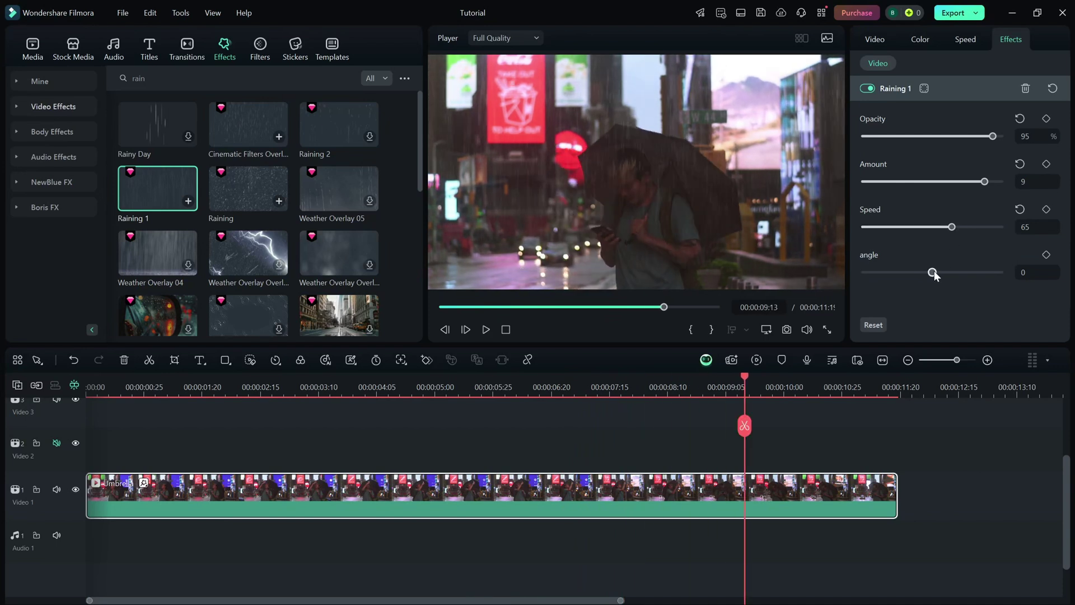
left_click_drag(933, 273, 935, 274)
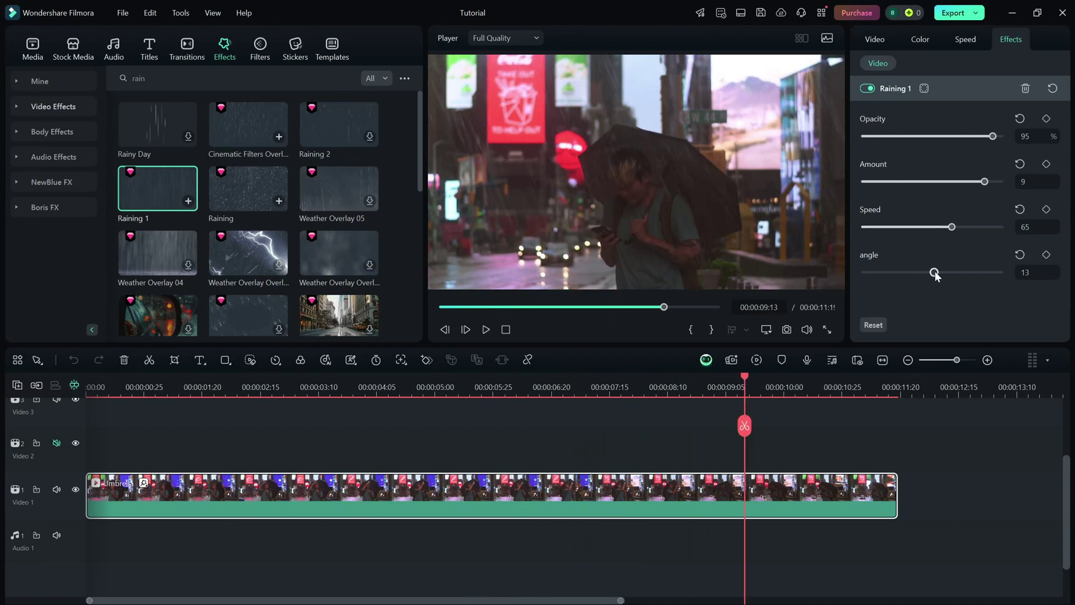
- Return the rain angle to 3, replay, then cut amount to 3 and opacity to 71%
left_click_drag(936, 275, 934, 273)
key("space")
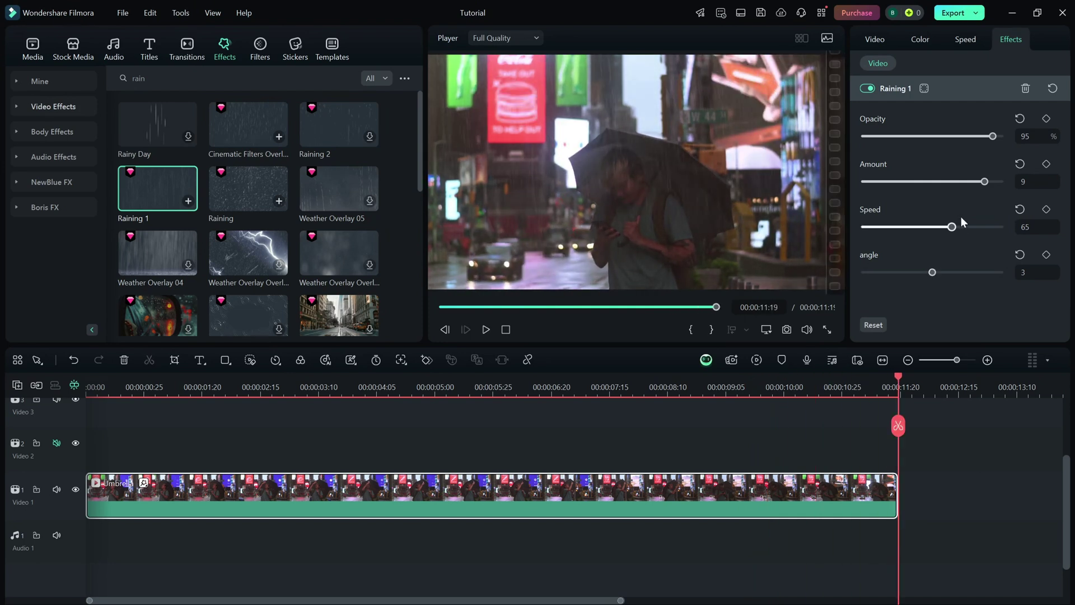
key("space")
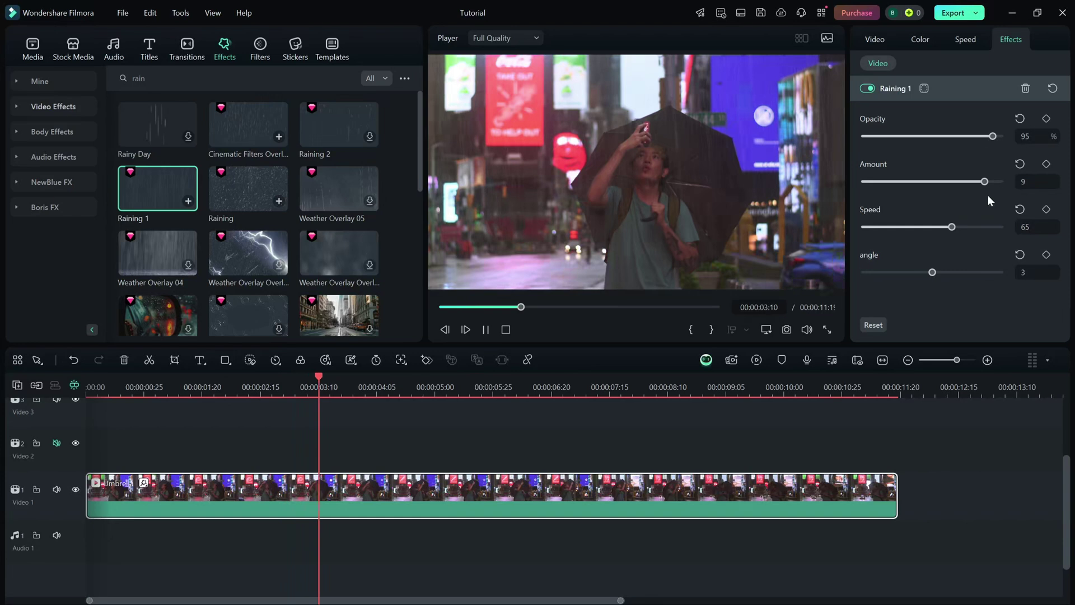
left_click_drag(983, 182, 933, 183)
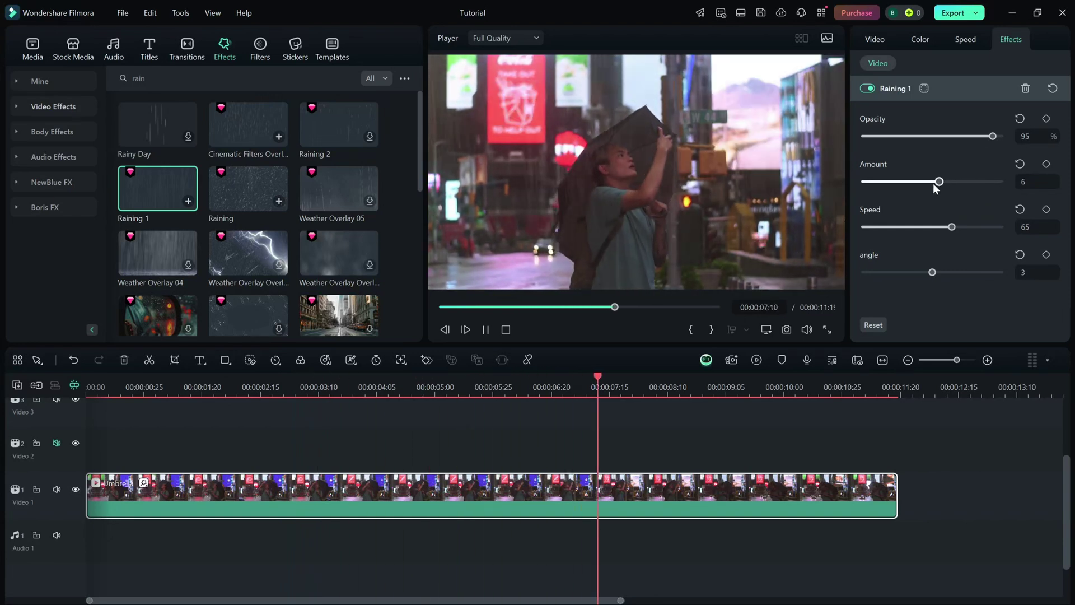
left_click_drag(933, 184, 890, 191)
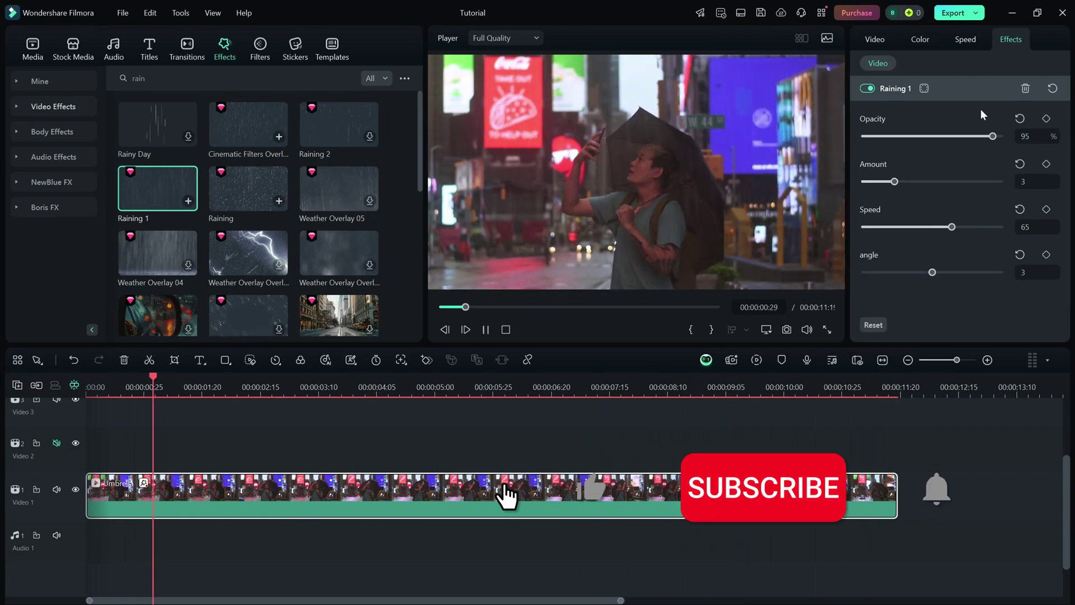
left_click_drag(957, 137, 960, 137)
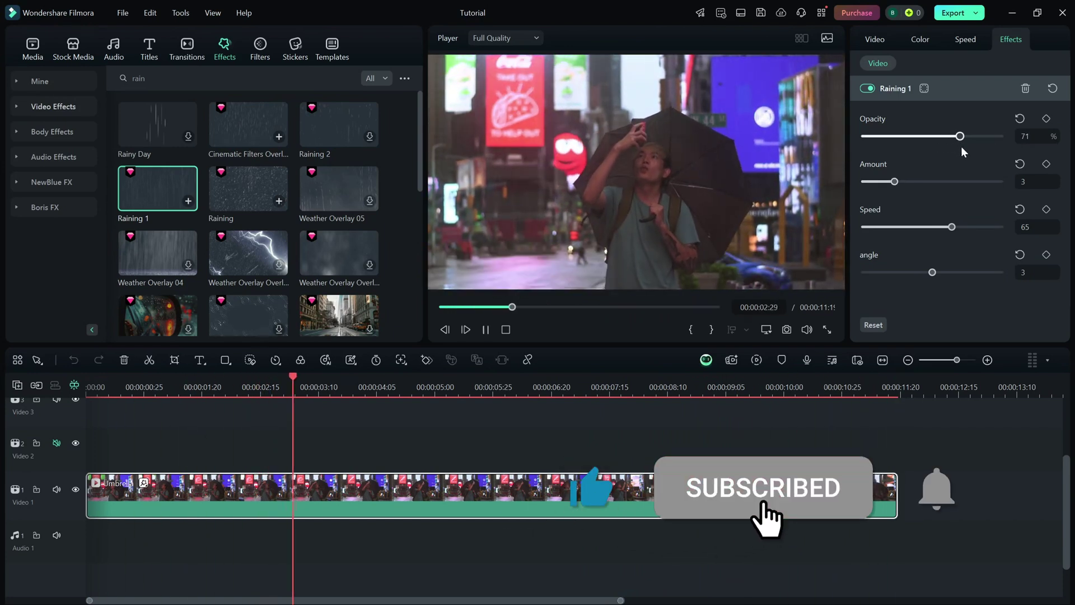